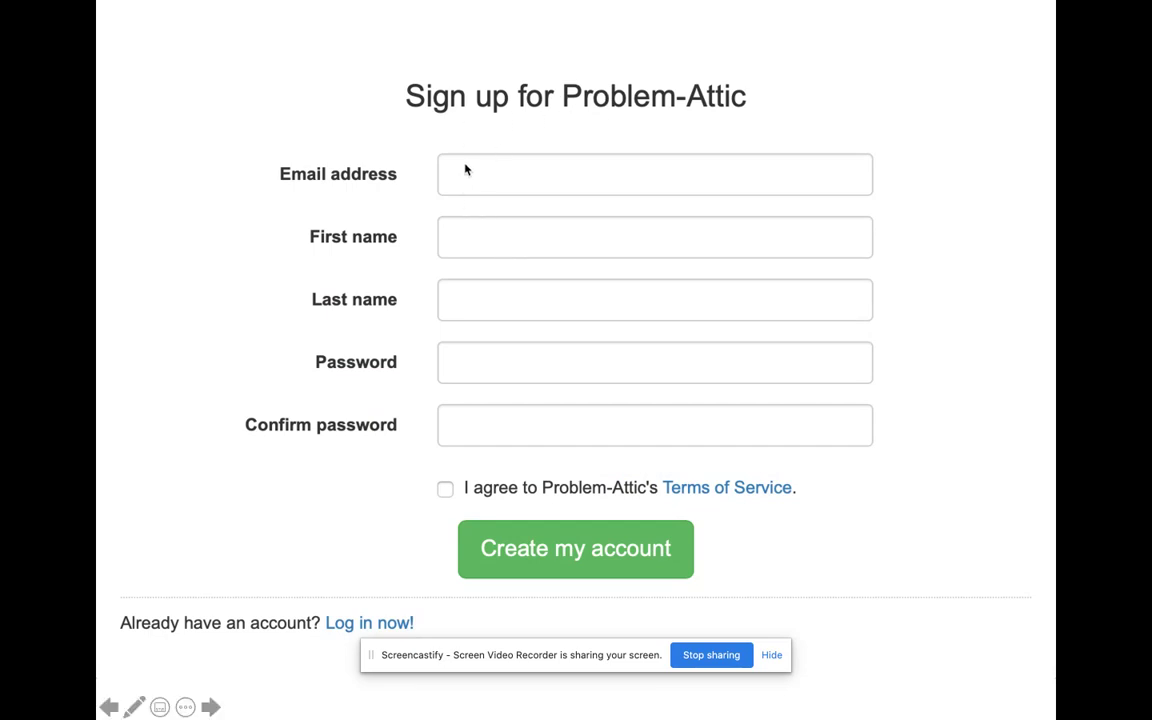
key("Left")
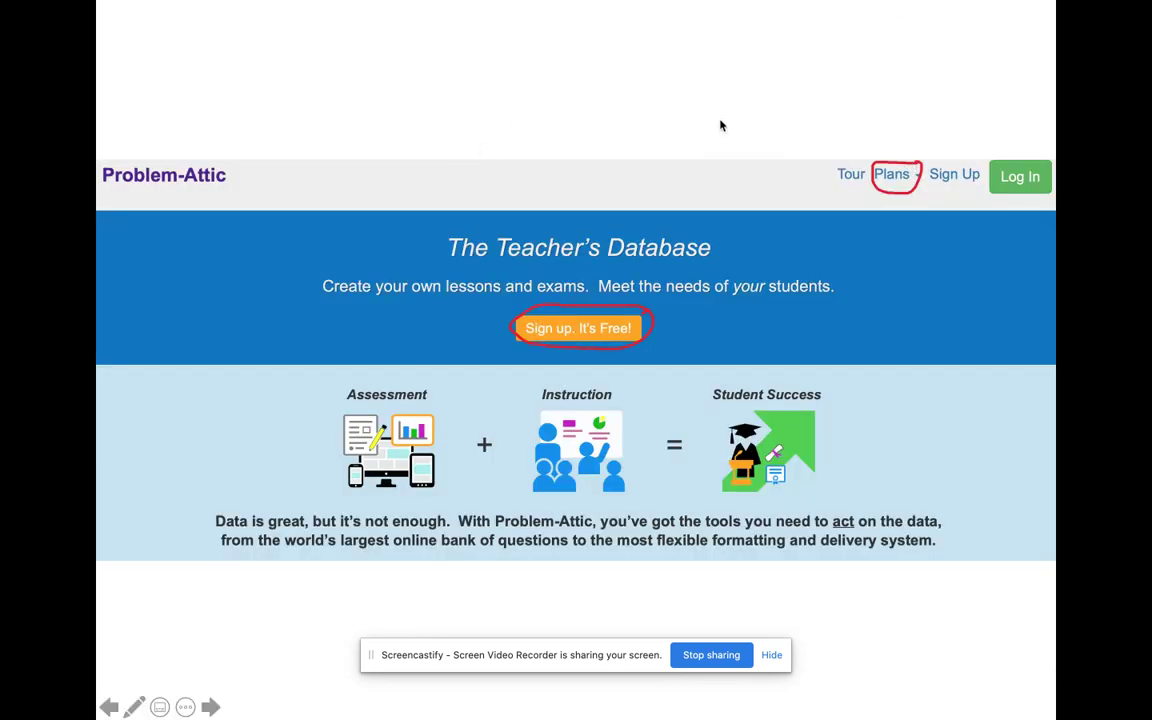
key("Right")
key("Right")
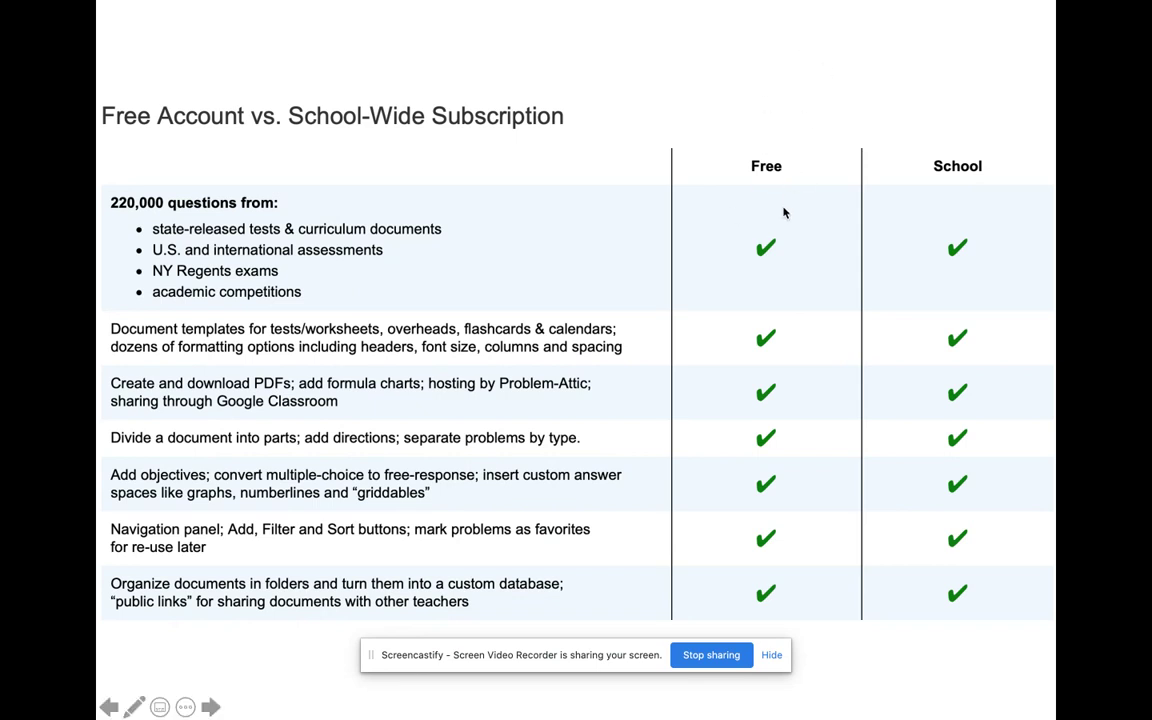
left_click(477, 173)
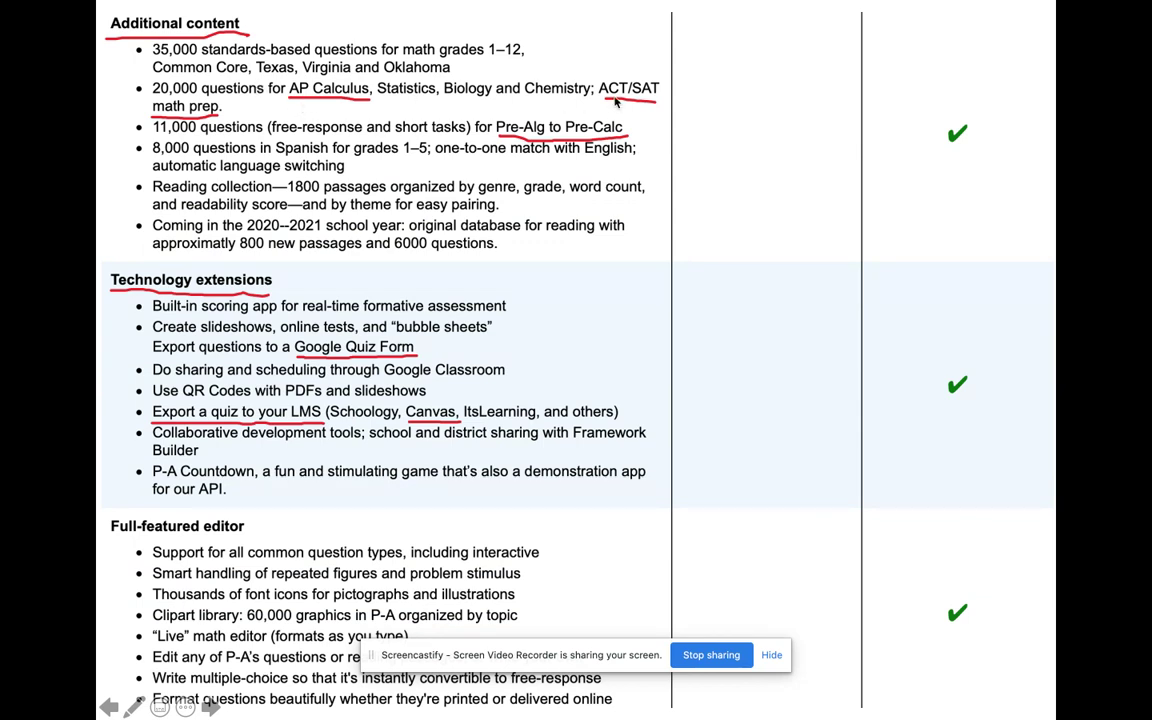
left_click_drag(645, 100, 657, 99)
key("Right")
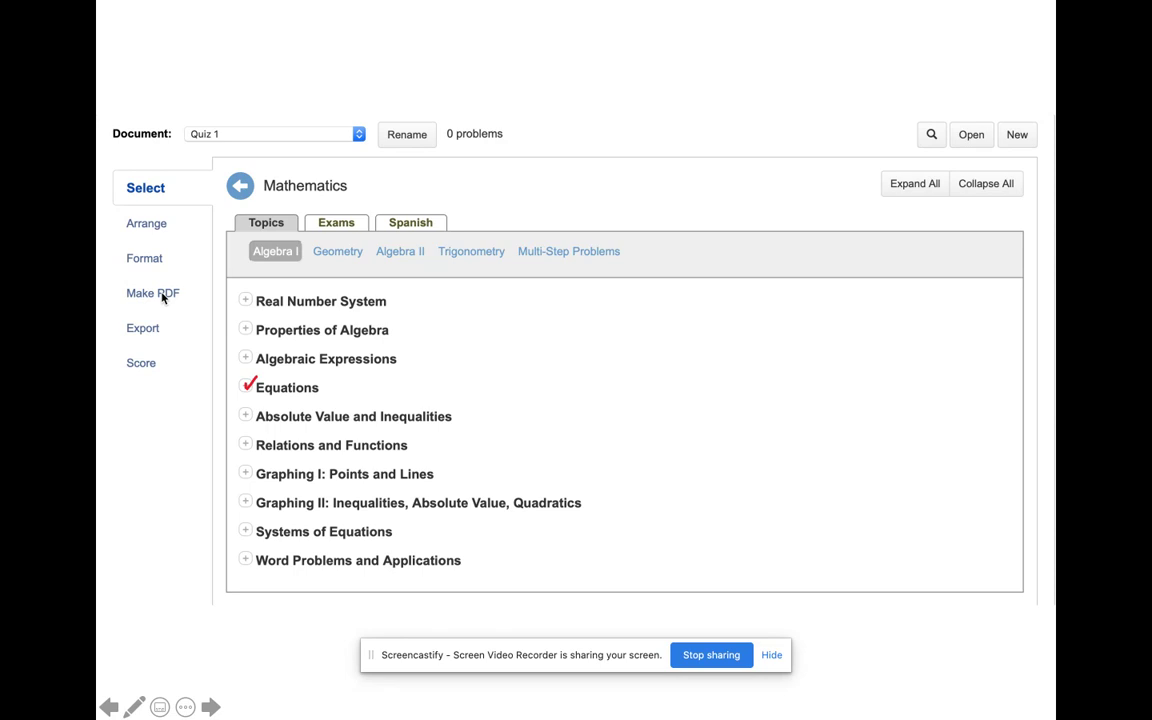
left_click(292, 282)
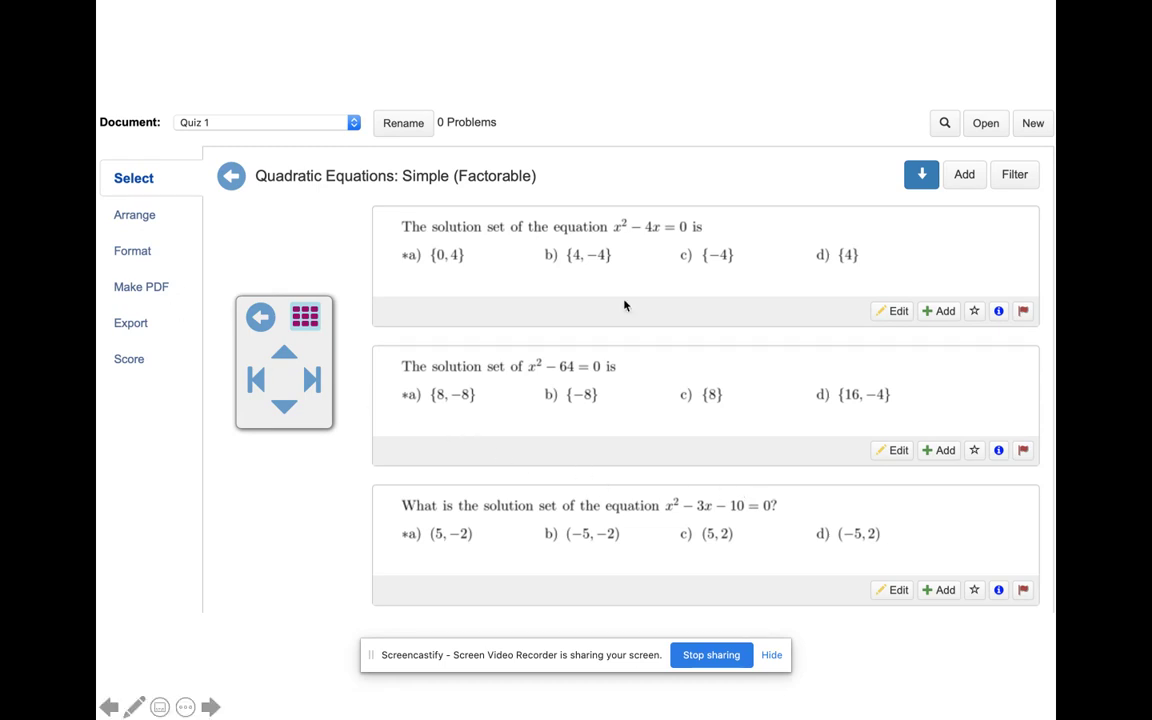
key("Right")
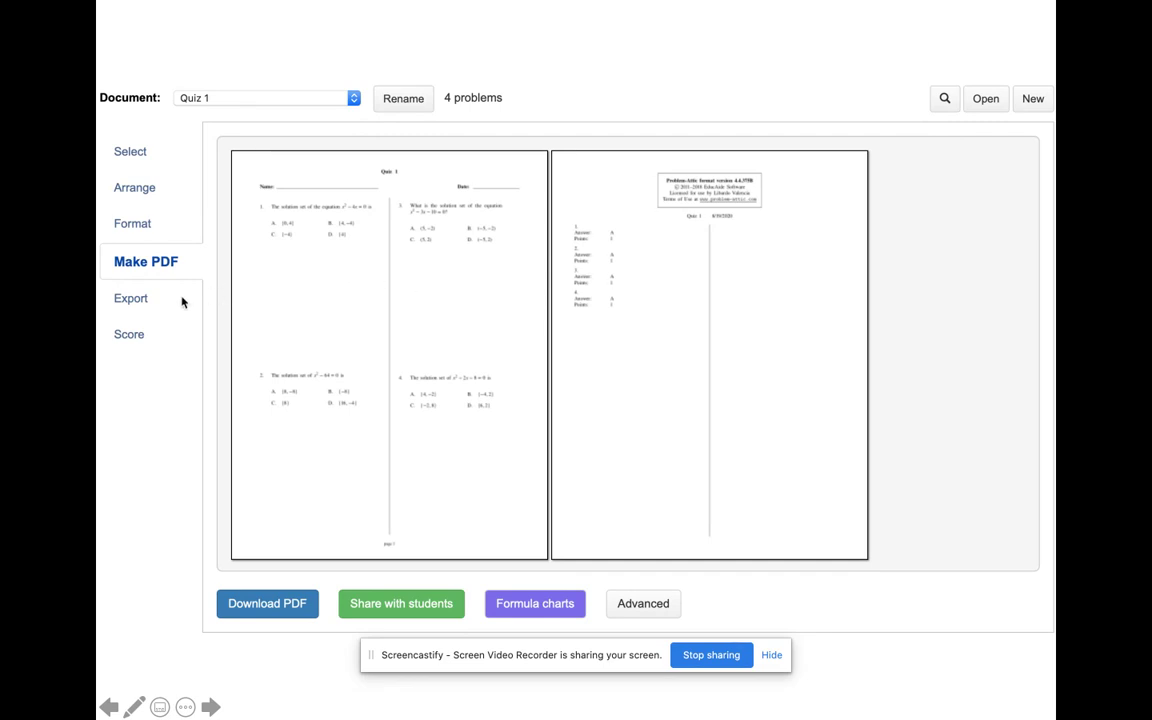
key("Right")
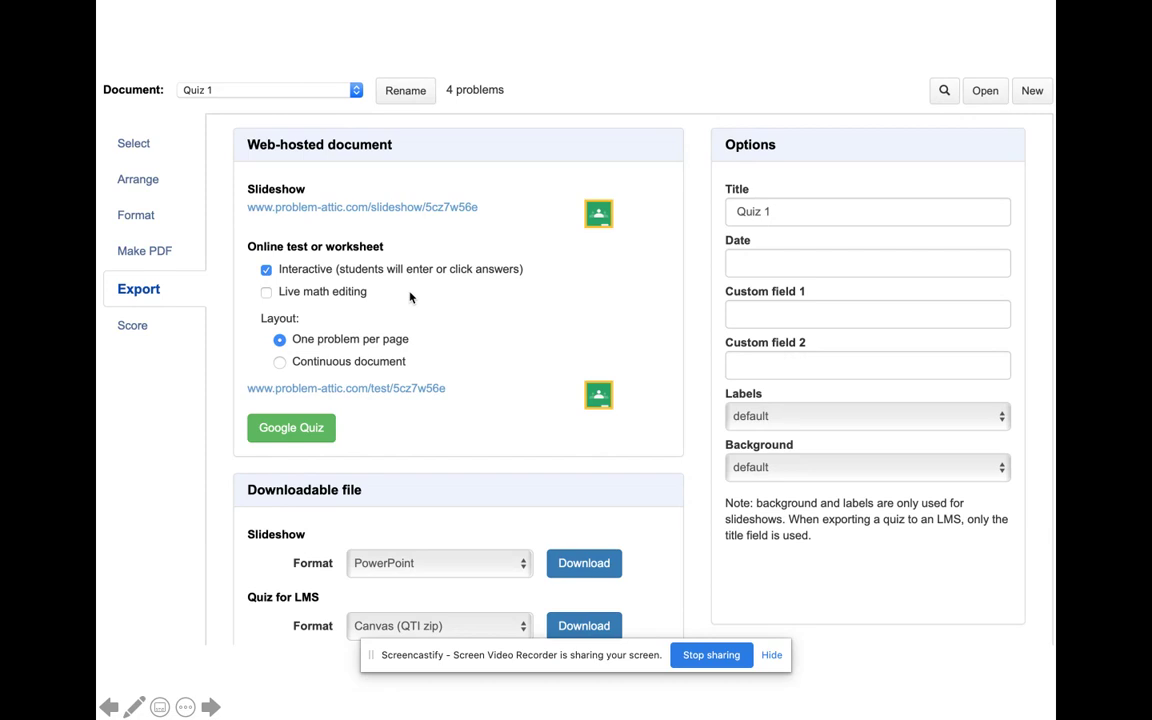
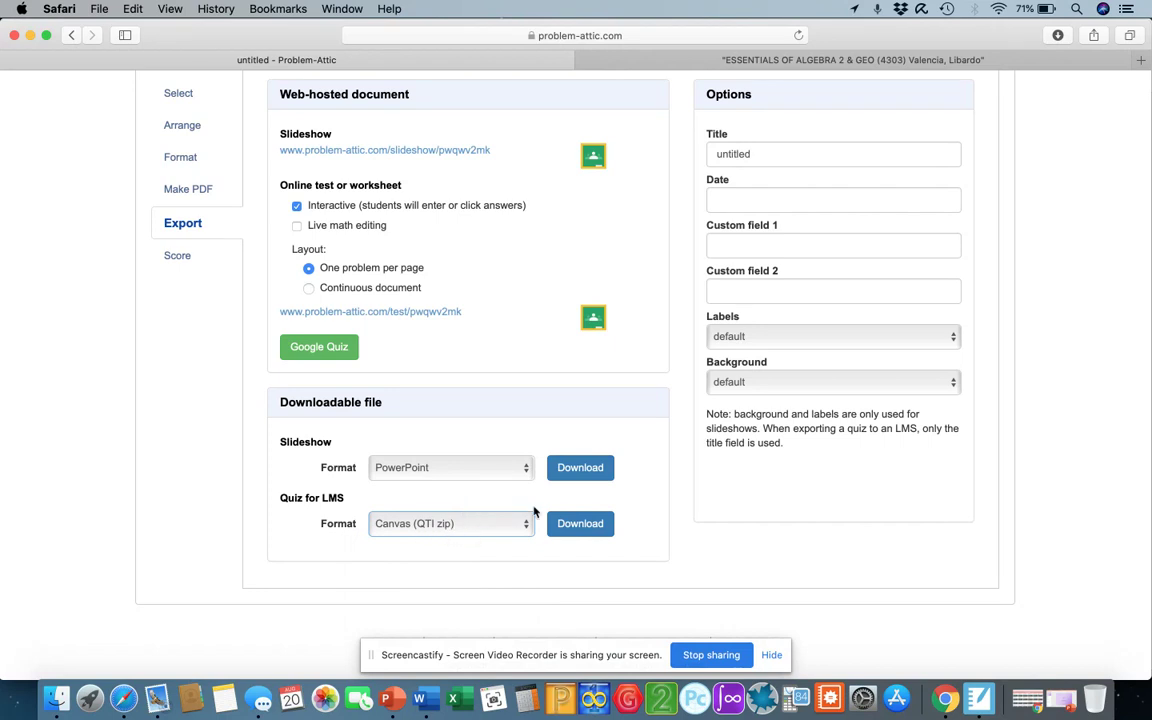
scroll(512, 467, "up", 3)
scroll(512, 467, "down", 3)
scroll(510, 468, "up", 3)
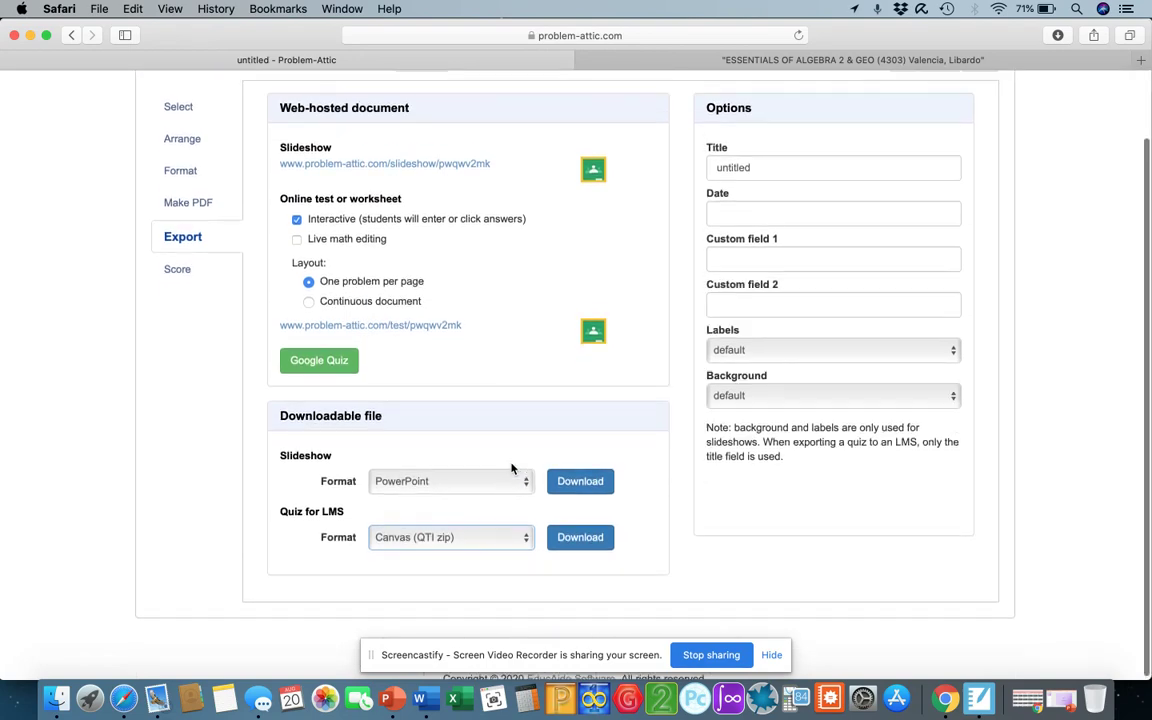
Step: Switch to the Canvas course and open Import Course Content from its settings
left_click(786, 62)
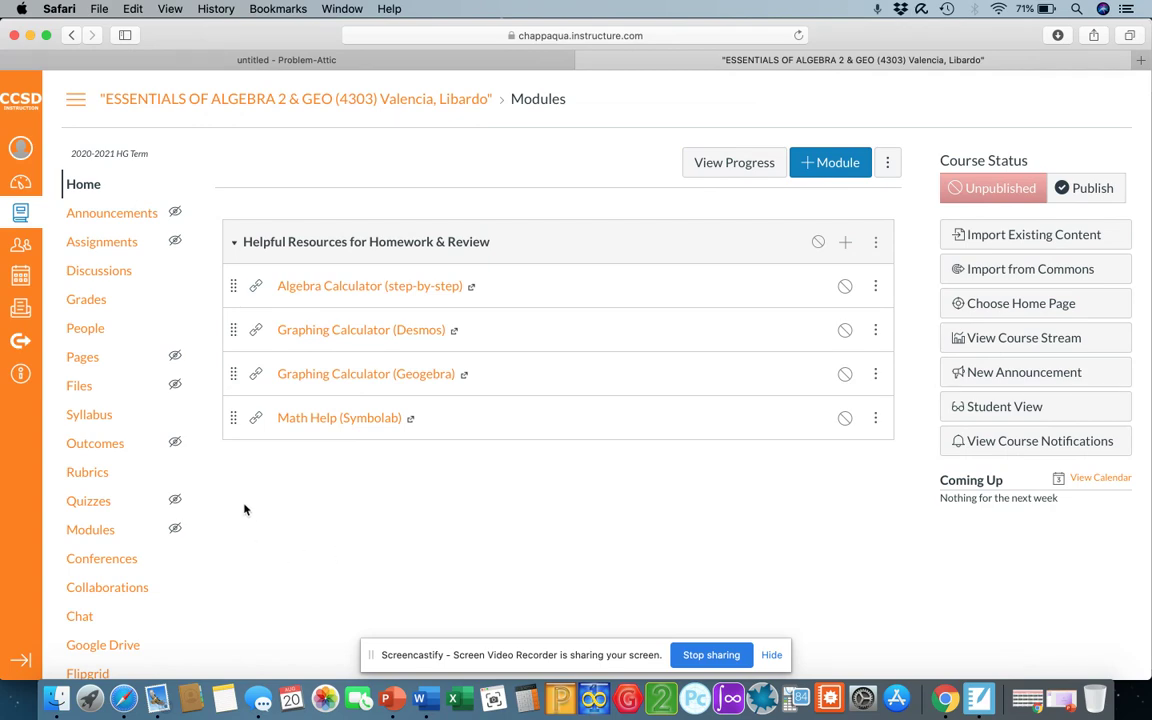
scroll(244, 508, "down", 3)
scroll(244, 510, "down", 3)
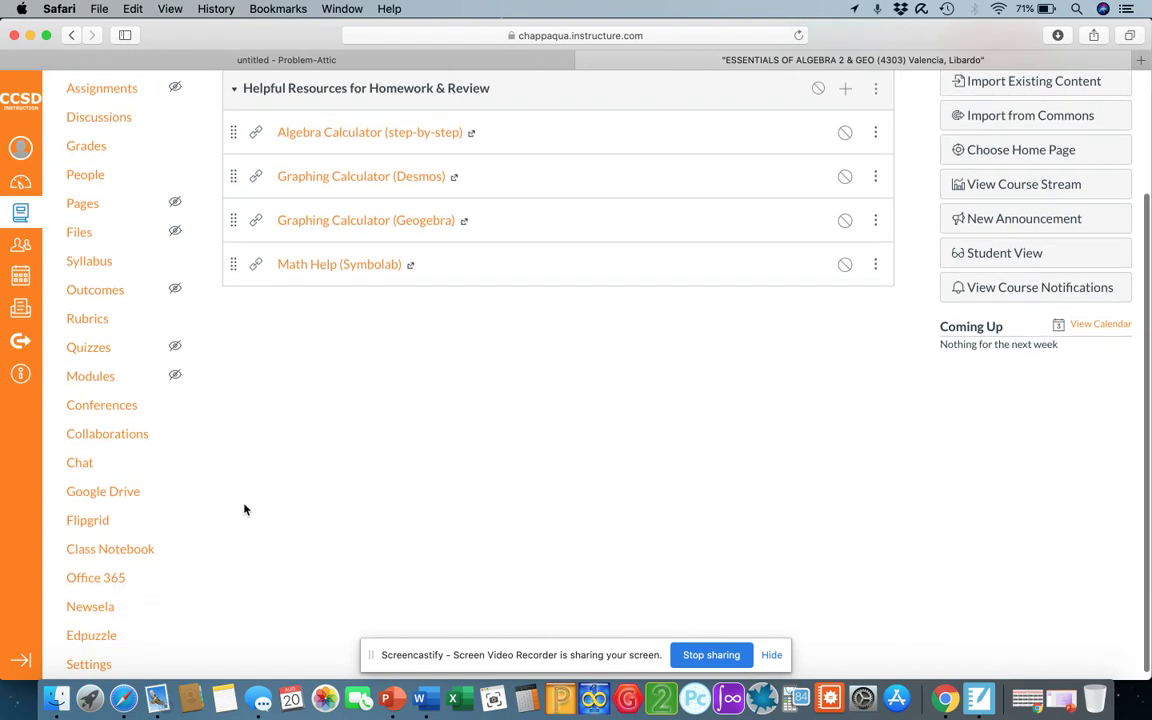
left_click(91, 659)
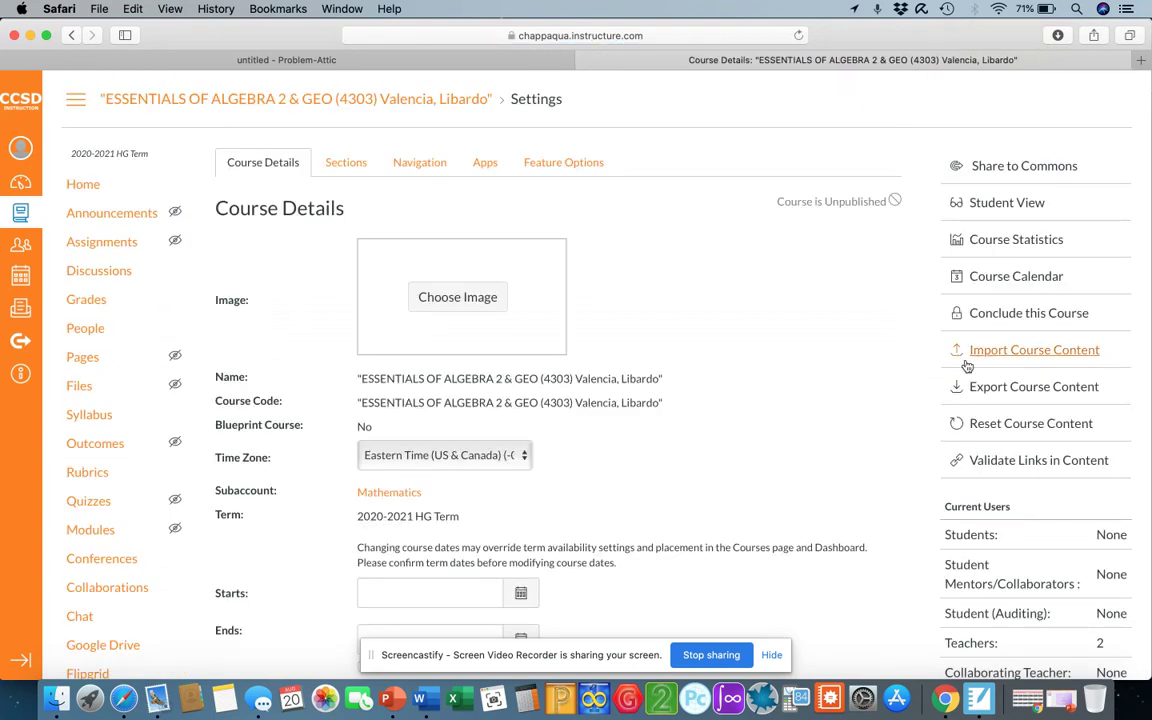
left_click(1056, 350)
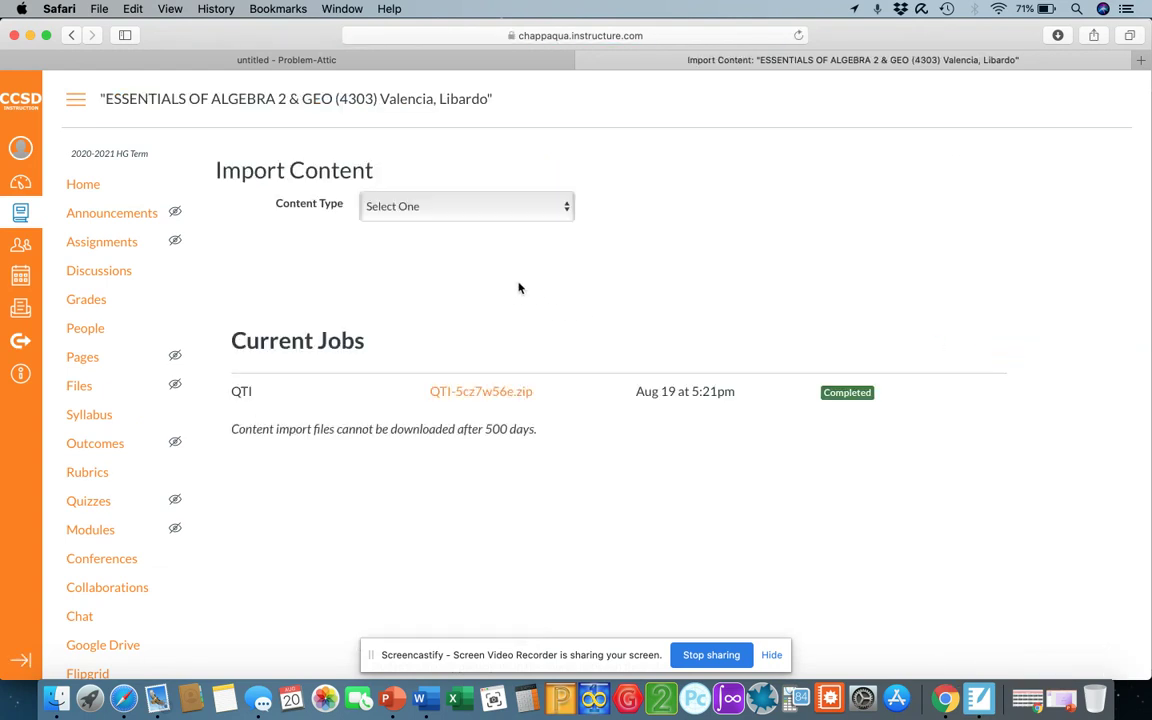
Step: Import QTI-5cz7w56e.zip from the Desktop into the course with the content type QTI .zip file
left_click(553, 214)
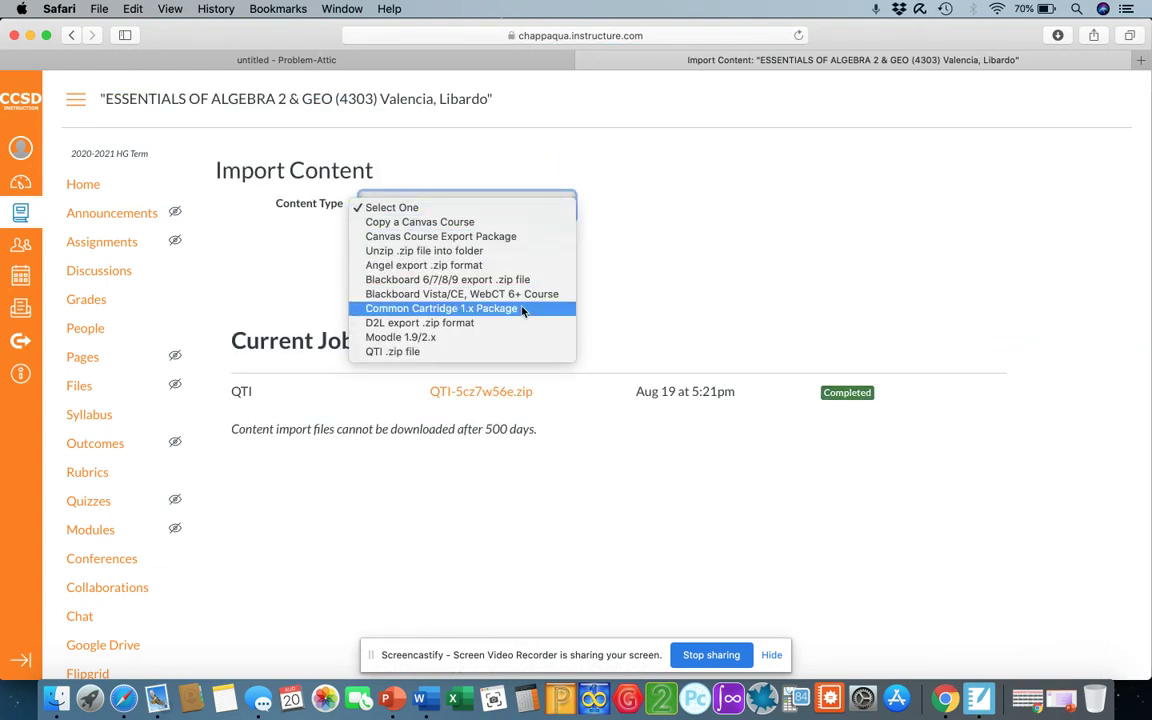
left_click(397, 356)
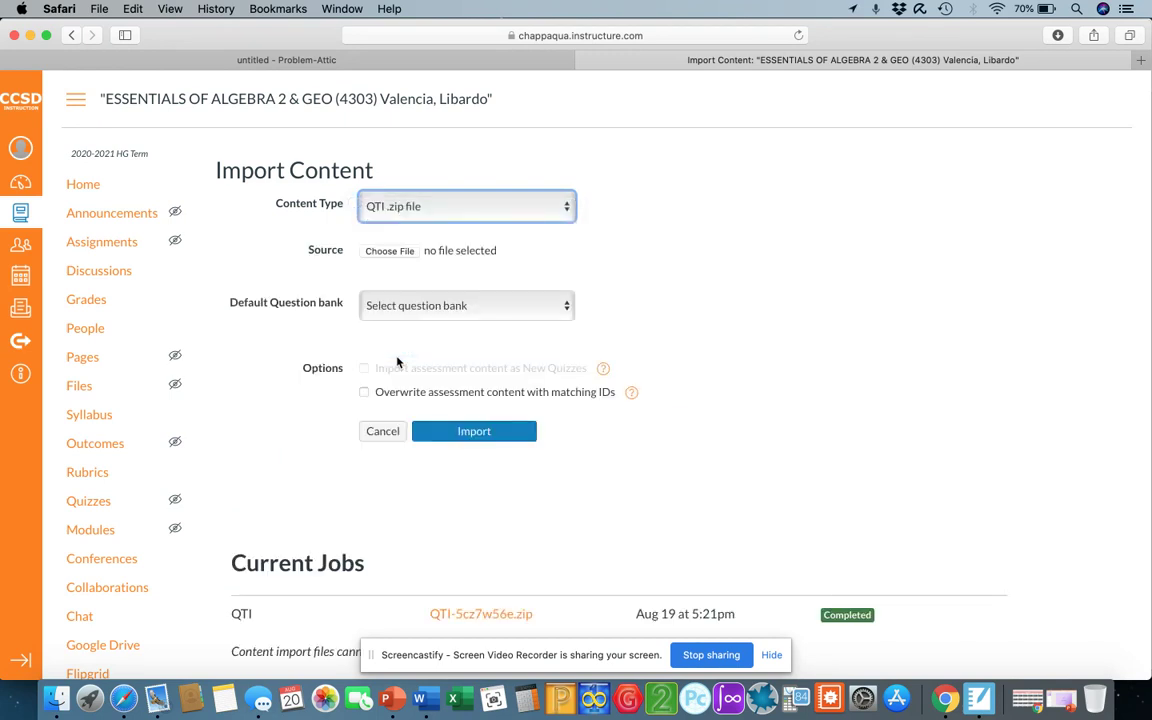
left_click(397, 252)
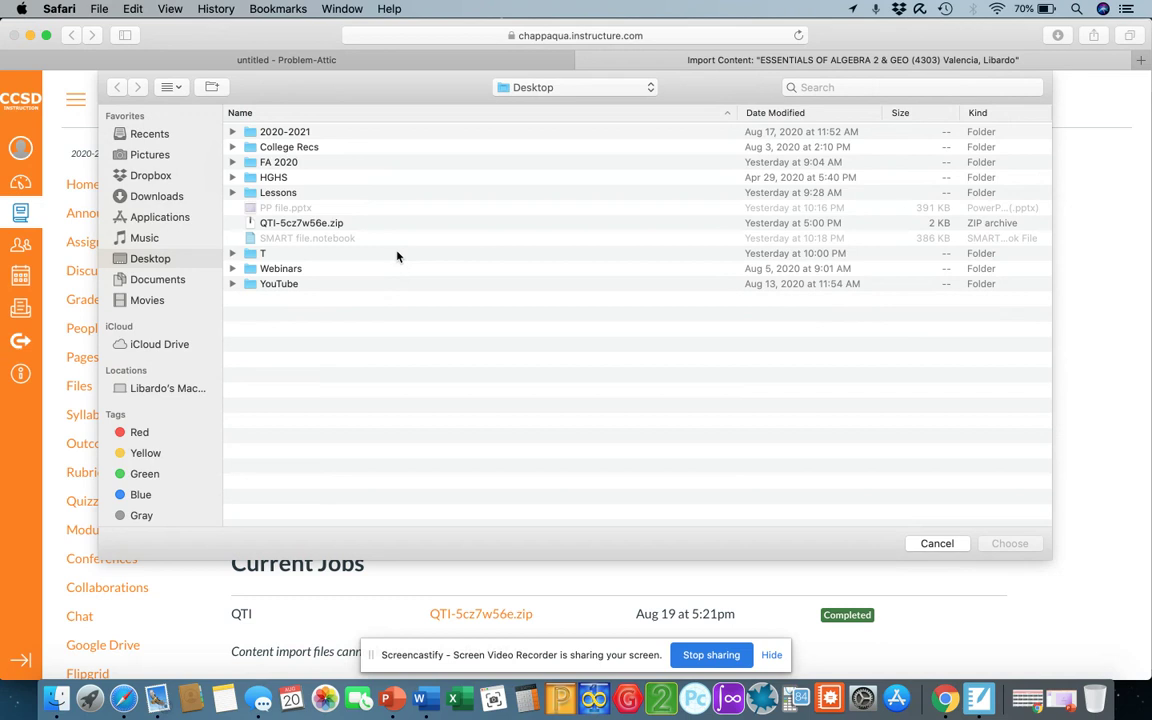
double_click(339, 224)
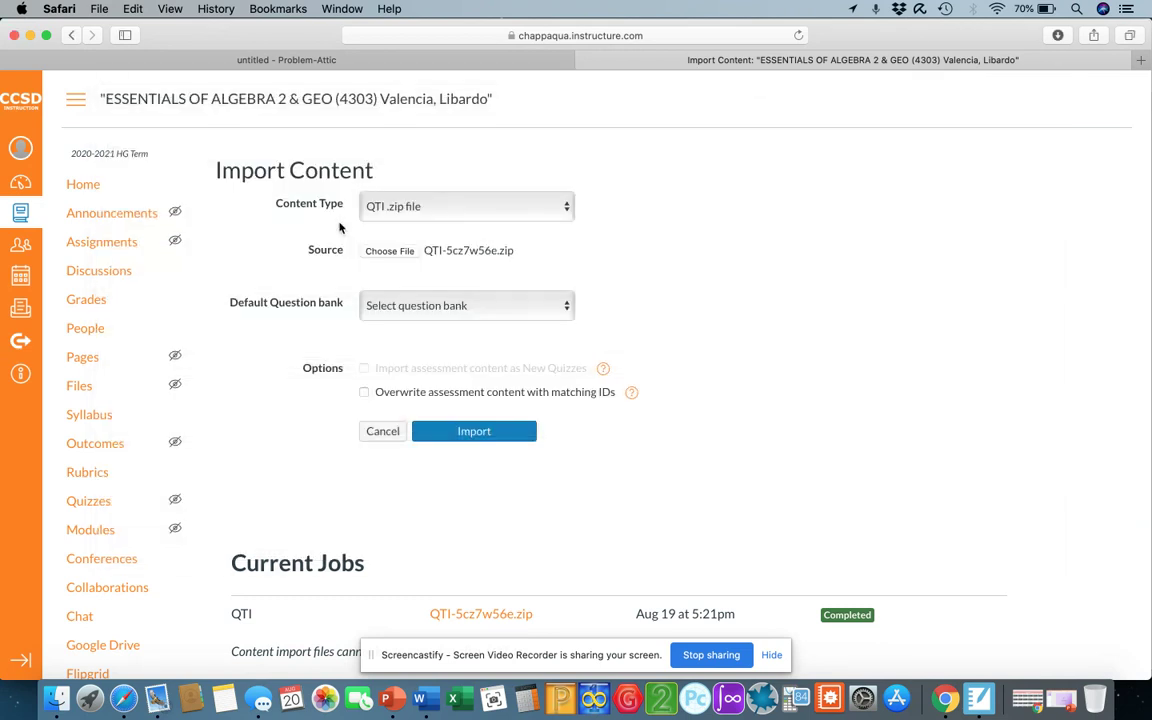
scroll(676, 370, "down", 2)
left_click(495, 398)
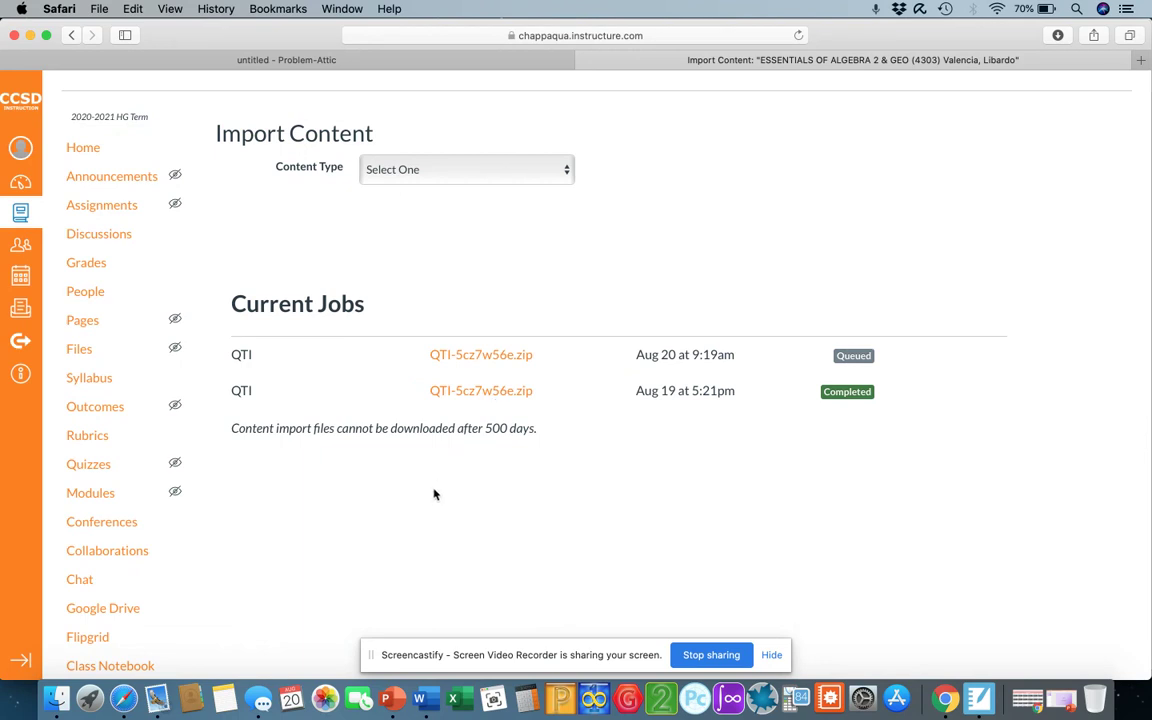
Step: Reload the course's quiz list and open Quiz 1
scroll(434, 494, "down", 3)
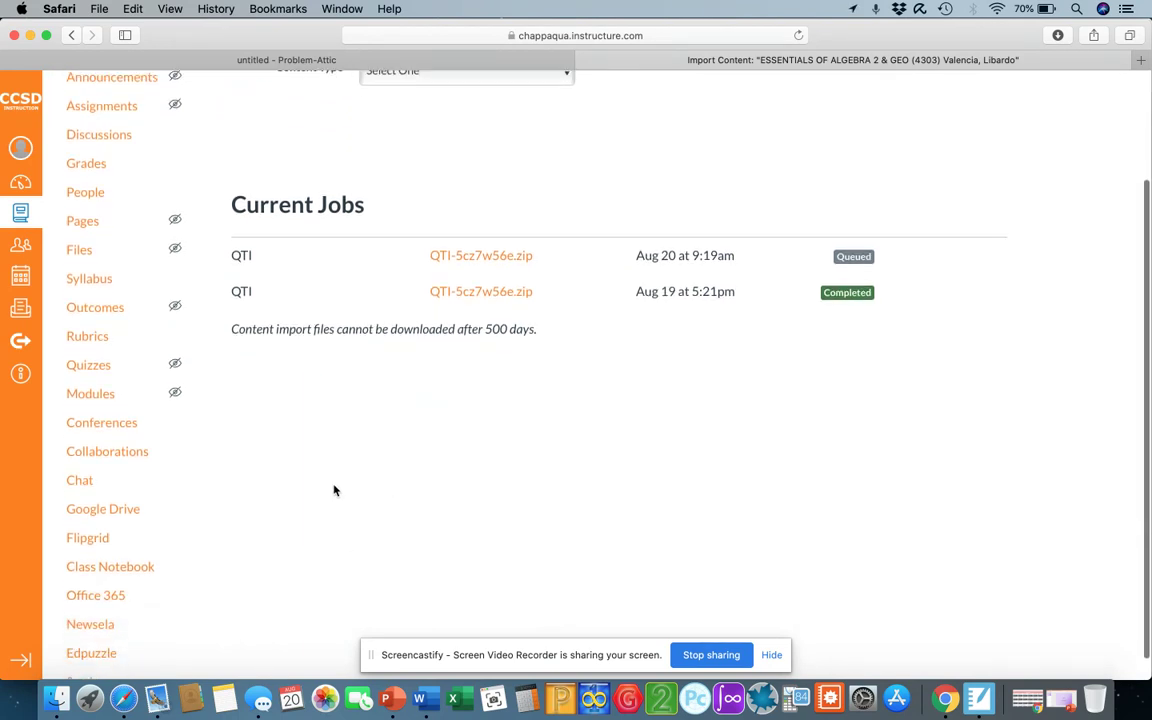
left_click(87, 366)
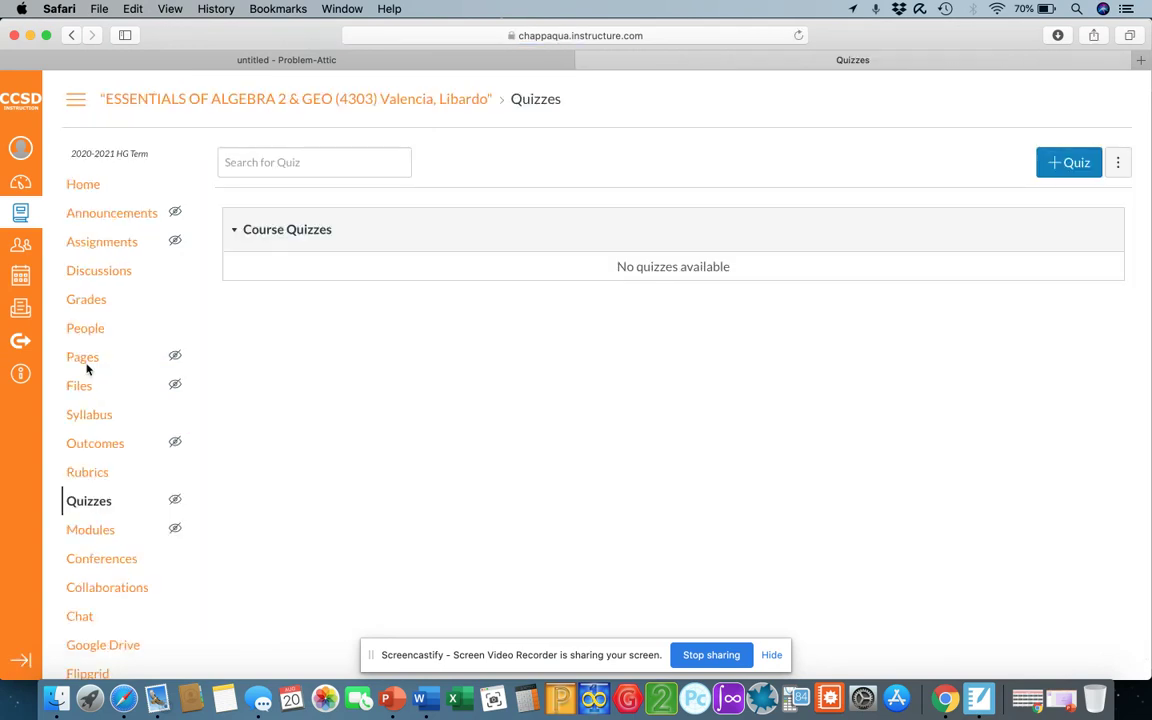
left_click(113, 500)
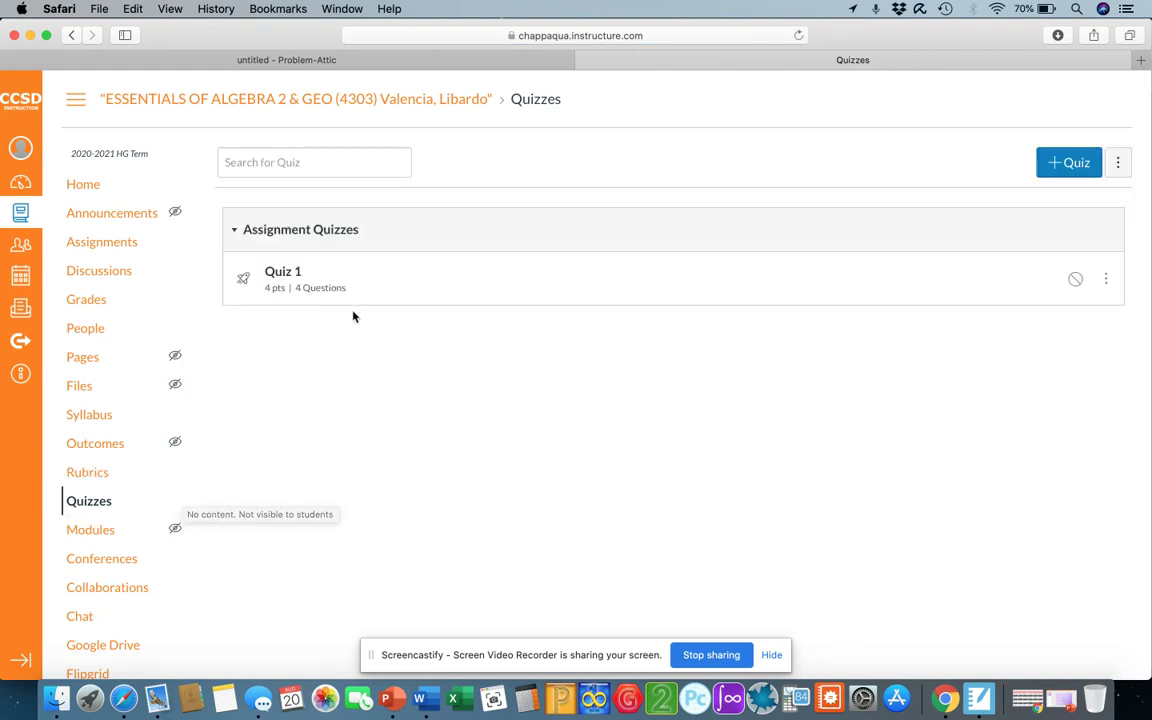
scroll(391, 347, "down", 2)
left_click(376, 225)
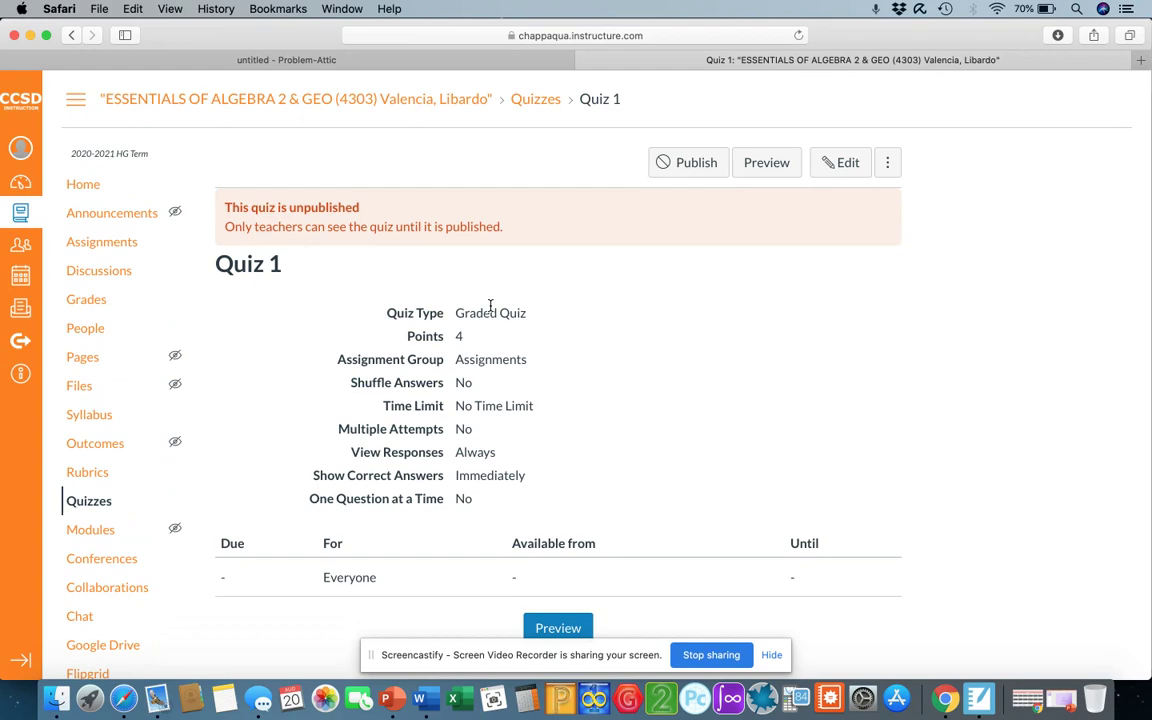
Step: Preview Quiz 1 and examine its settings and all of its questions
scroll(489, 303, "down", 4)
scroll(490, 305, "up", 1)
scroll(490, 305, "up", 2)
scroll(490, 305, "down", 3)
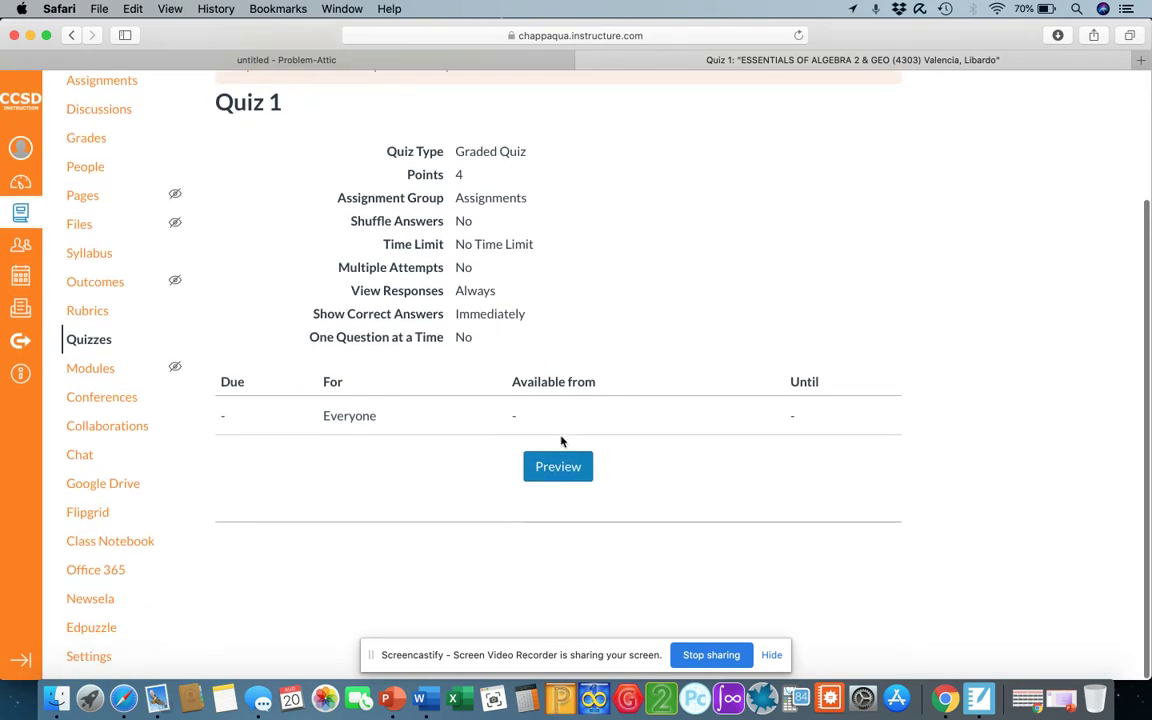
left_click(558, 473)
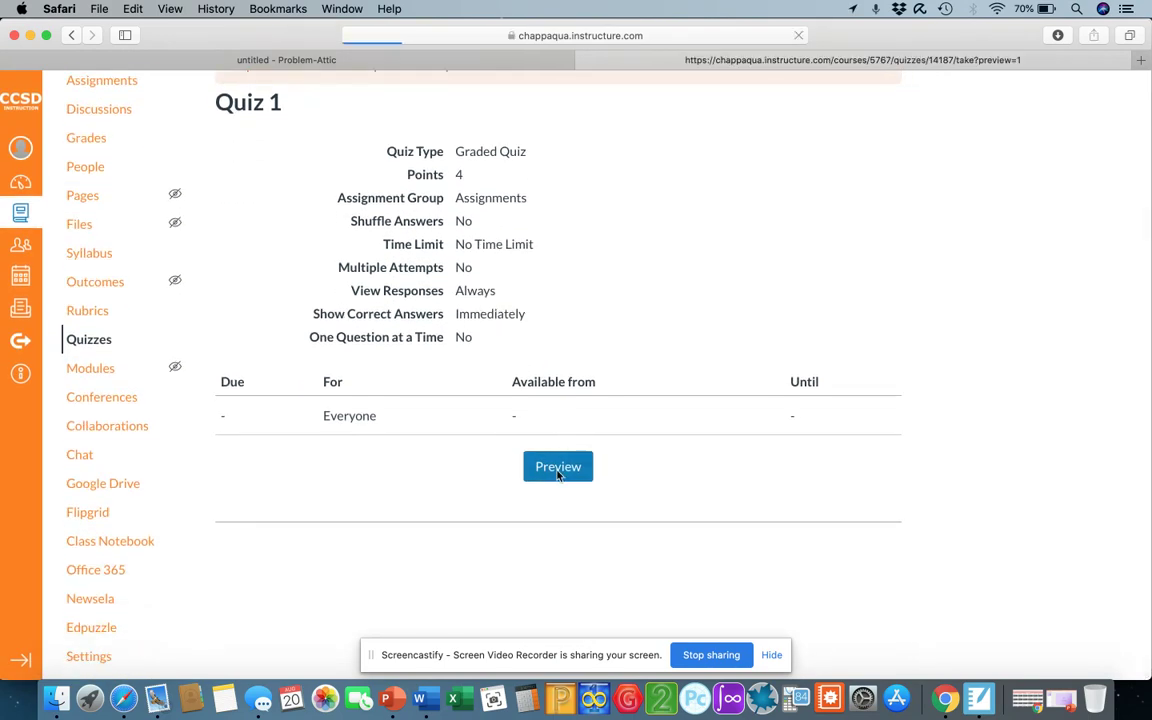
scroll(558, 476, "down", 10)
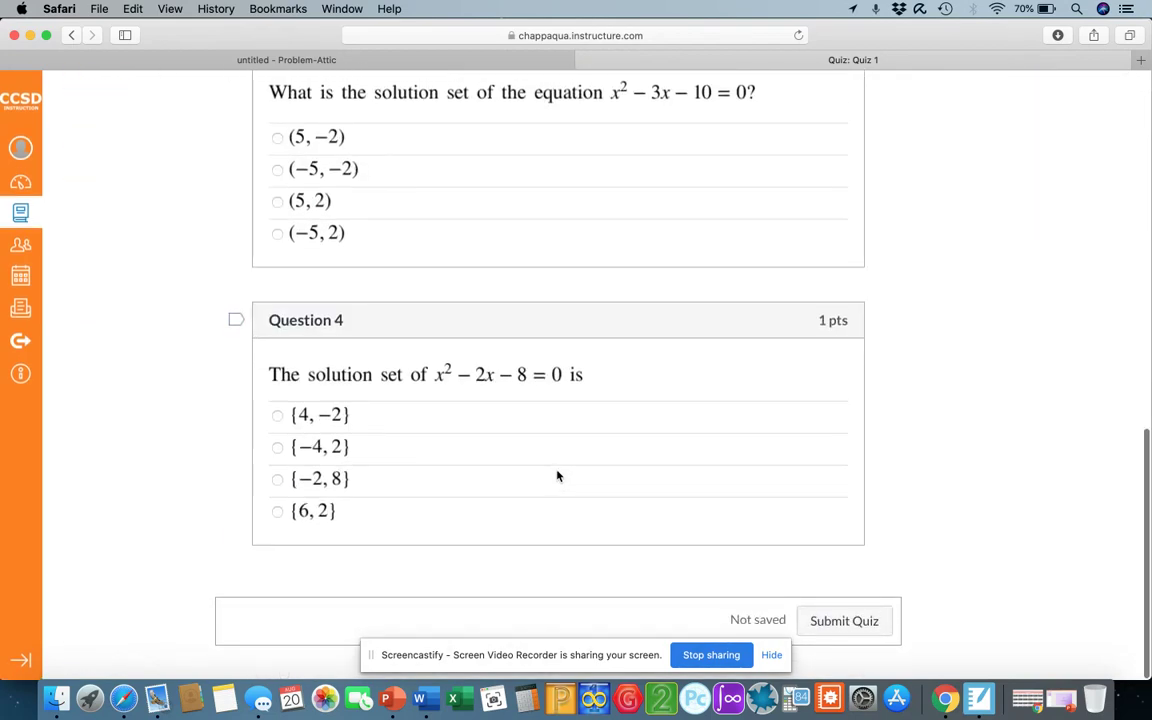
scroll(558, 476, "up", 5)
scroll(558, 476, "up", 8)
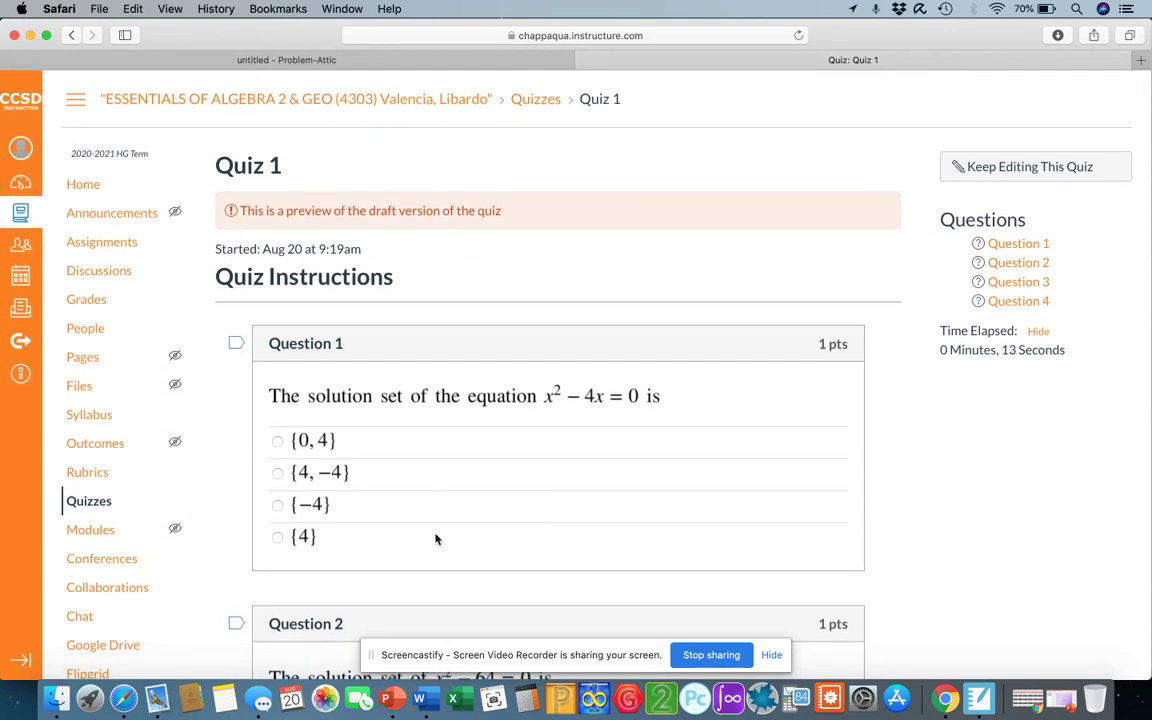
Step: Switch to the YT9 presentation in PowerPoint and start the slide show from the current slide
left_click(391, 703)
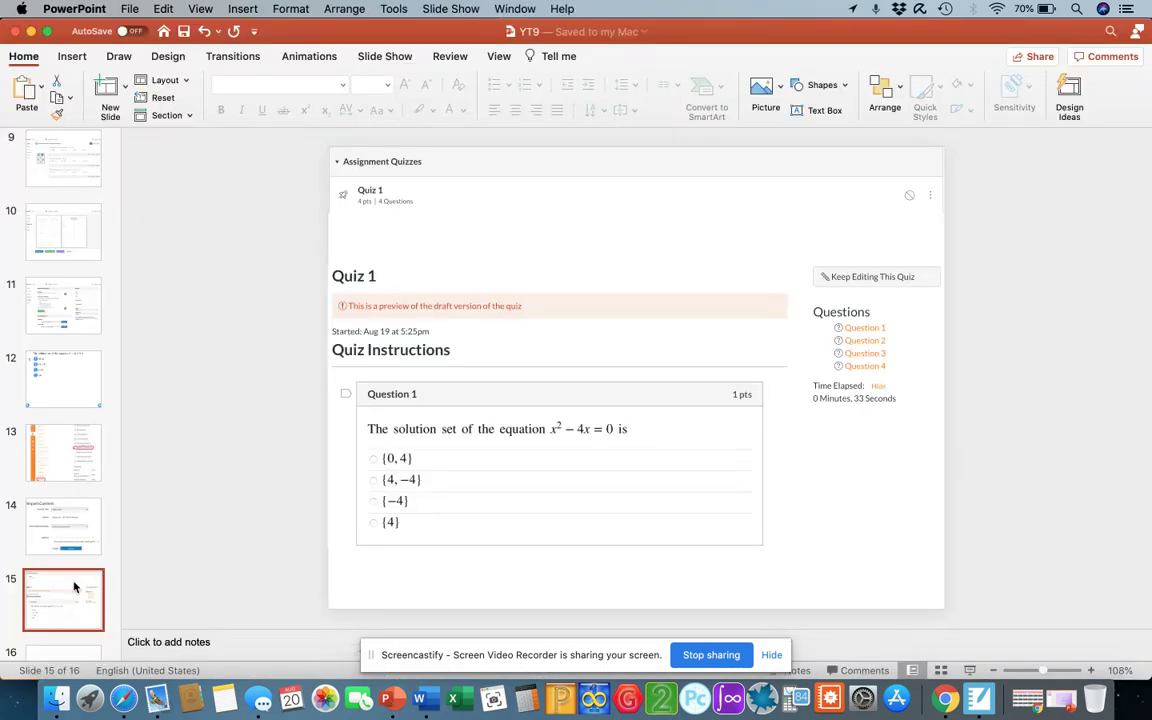
left_click(971, 671)
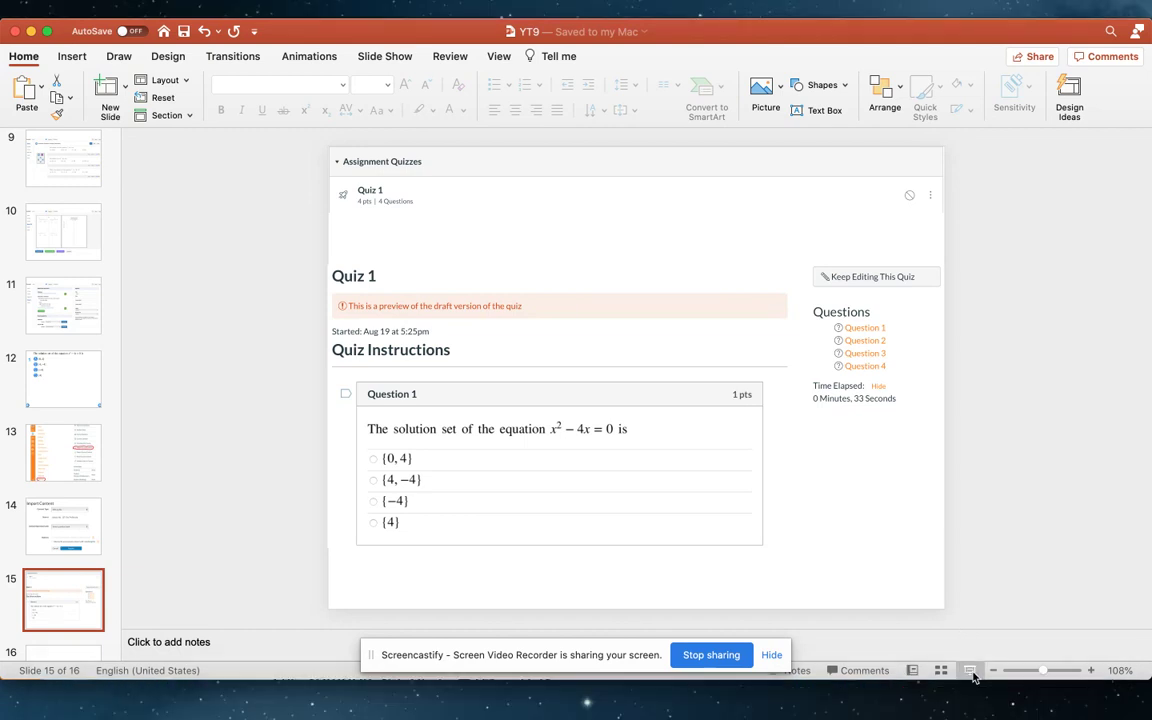
left_click(973, 678)
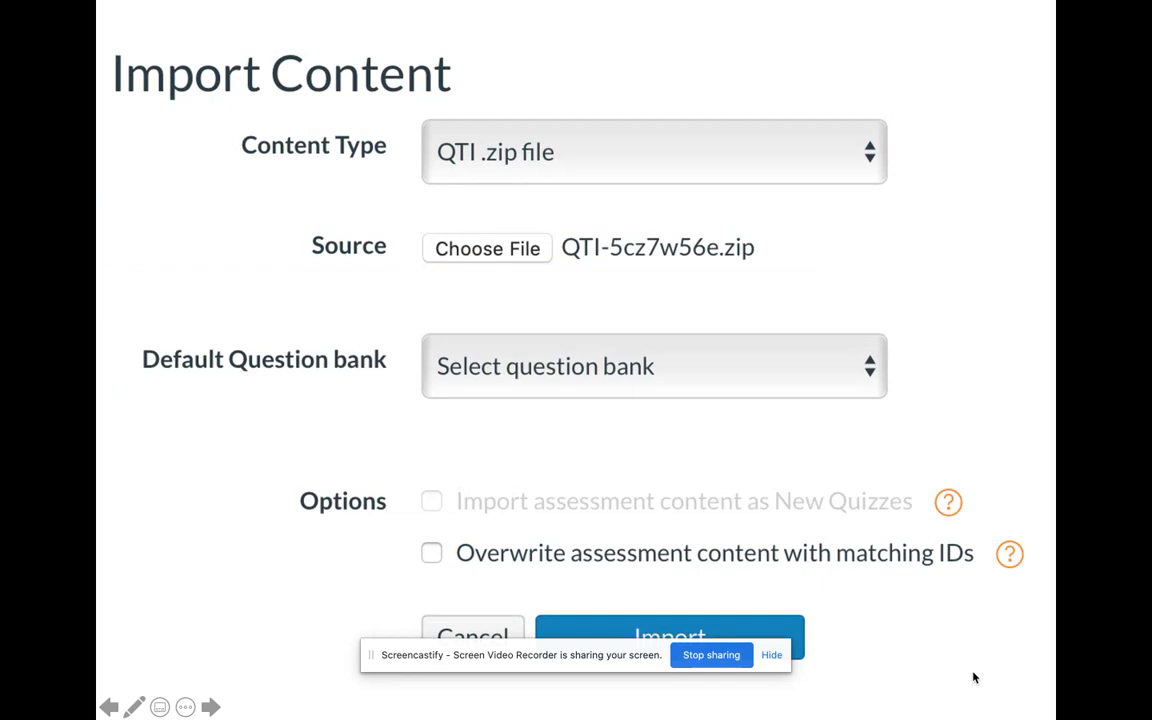
left_click(973, 678)
left_click(973, 678)
left_click(973, 678)
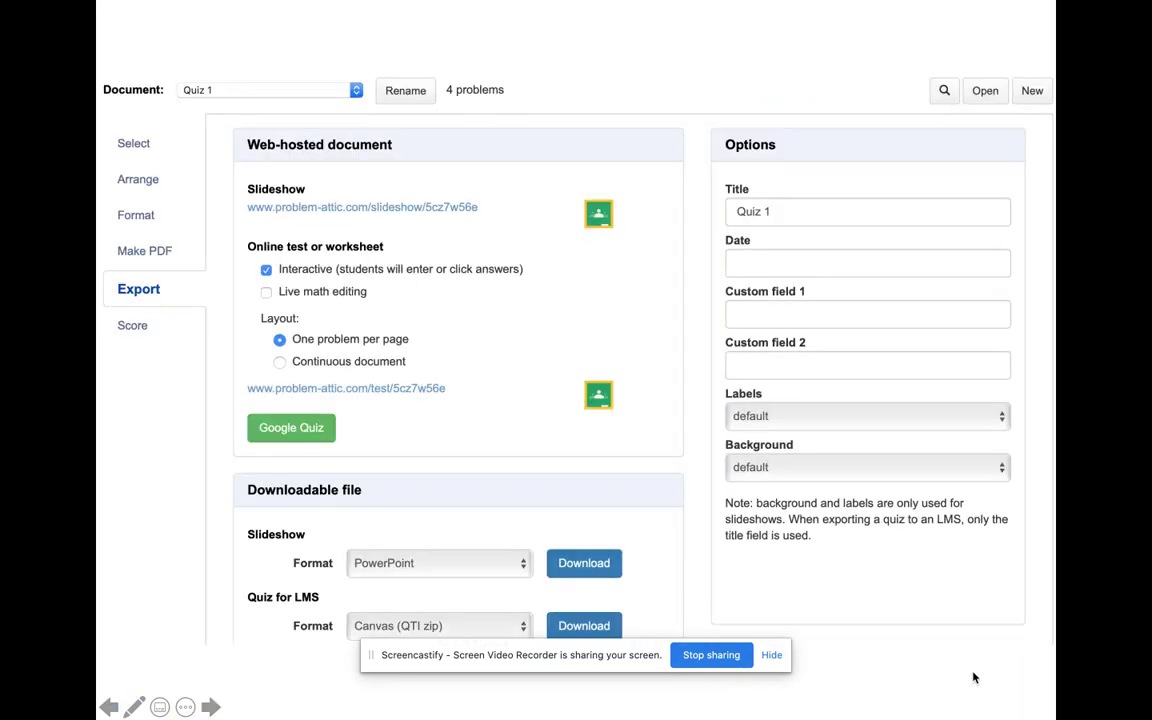
left_click(973, 678)
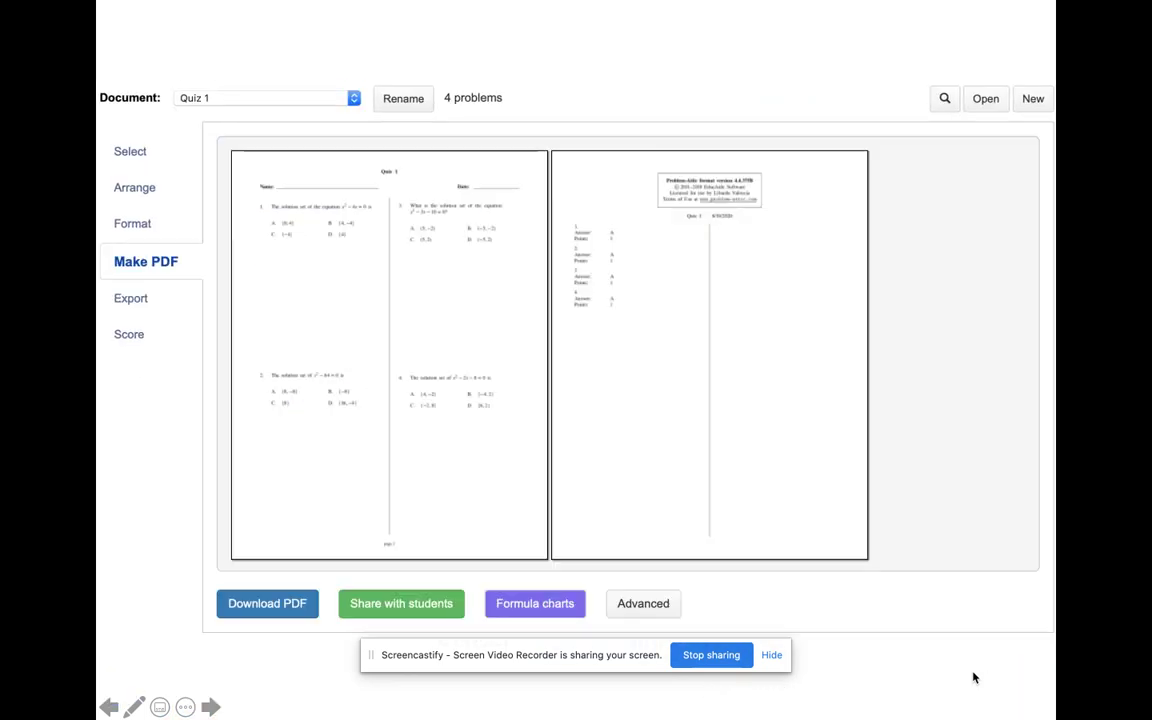
left_click(973, 678)
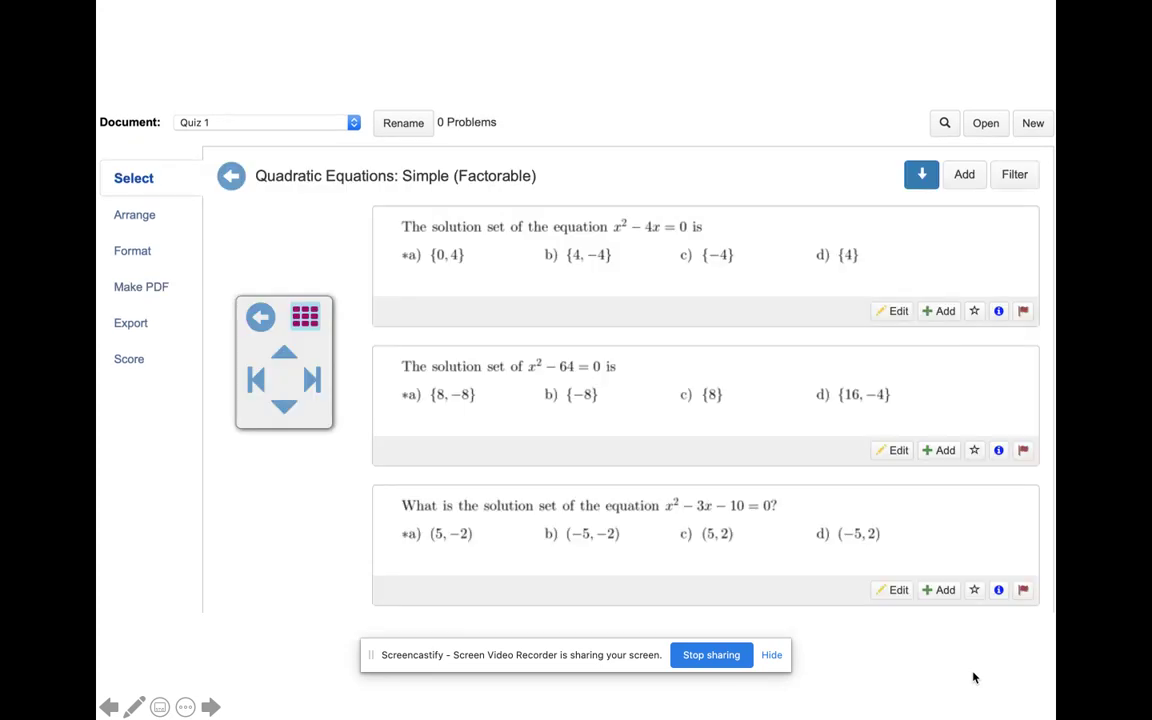
left_click(973, 678)
left_click(973, 678)
left_click(973, 678)
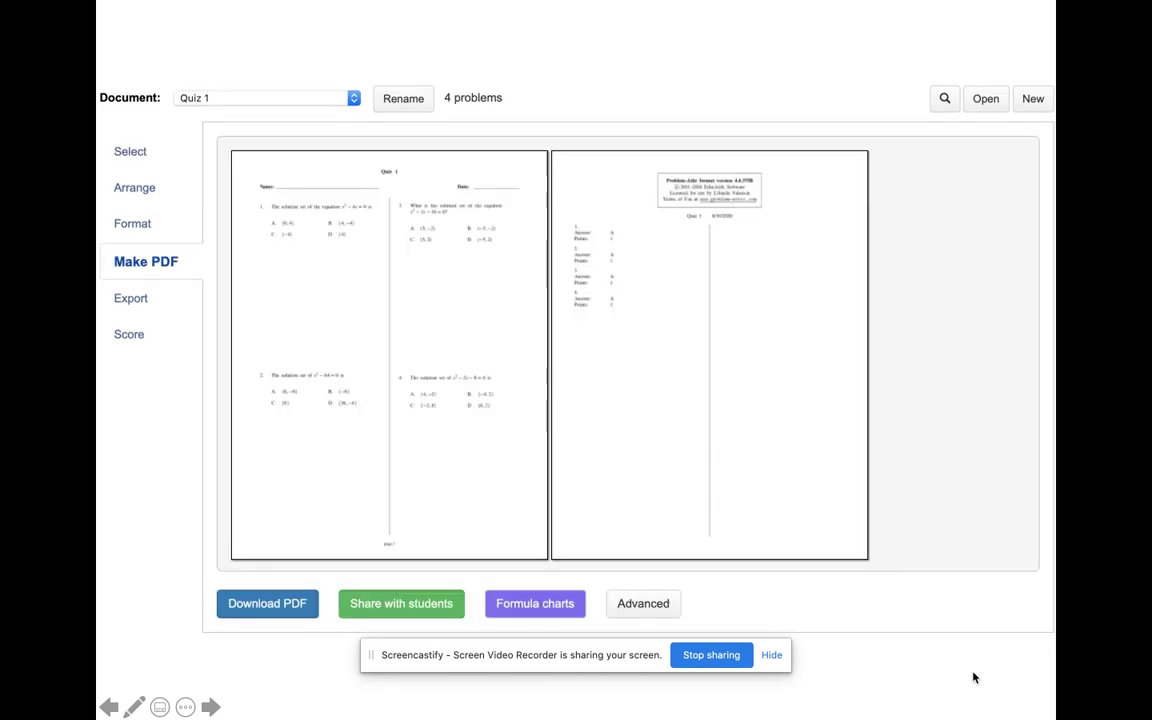
left_click(973, 678)
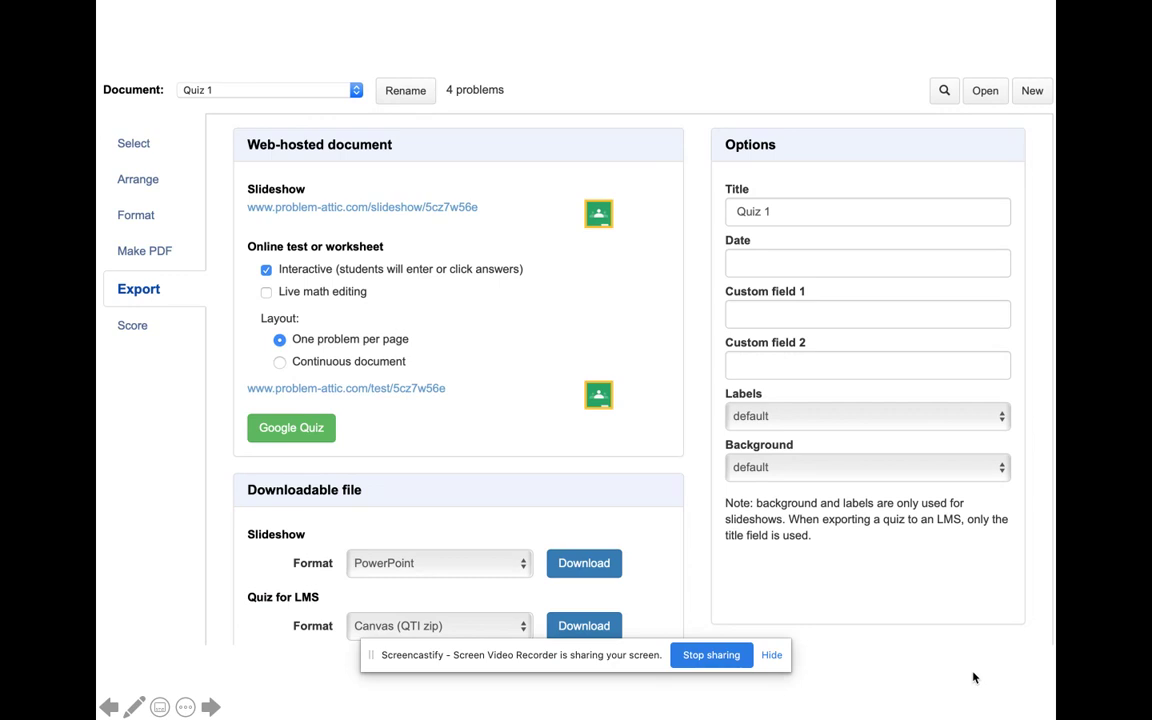
left_click(973, 678)
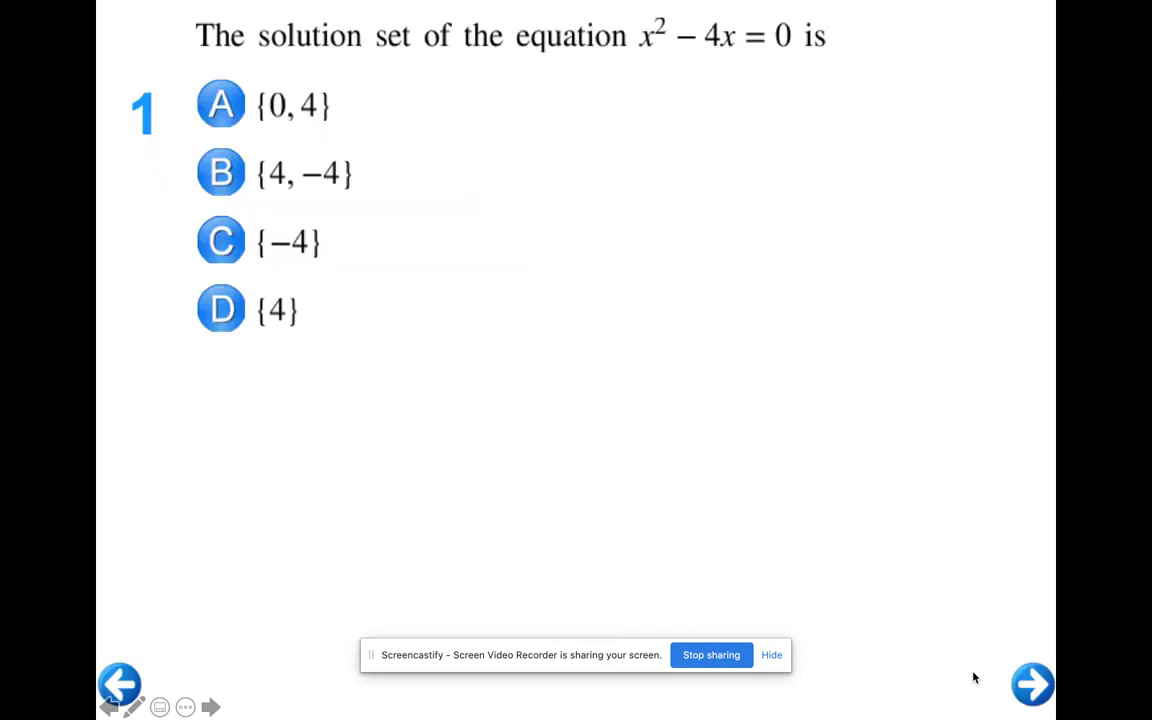
key("Left")
key("Left")
key("Left")
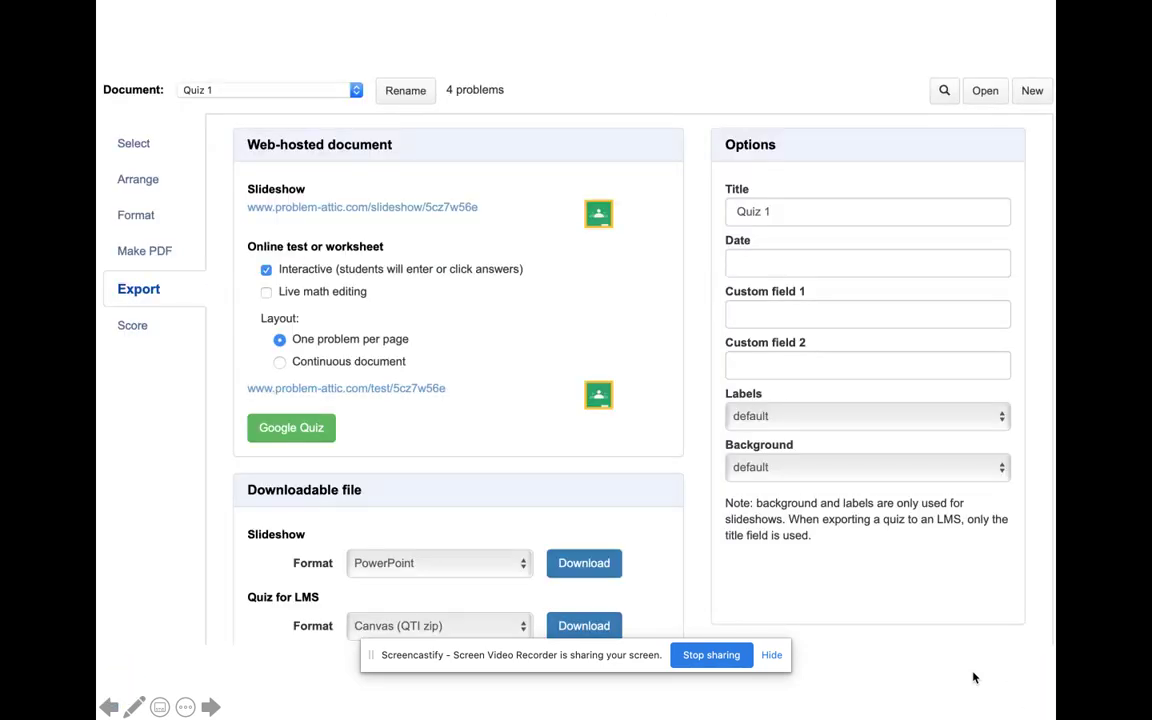
key("Left")
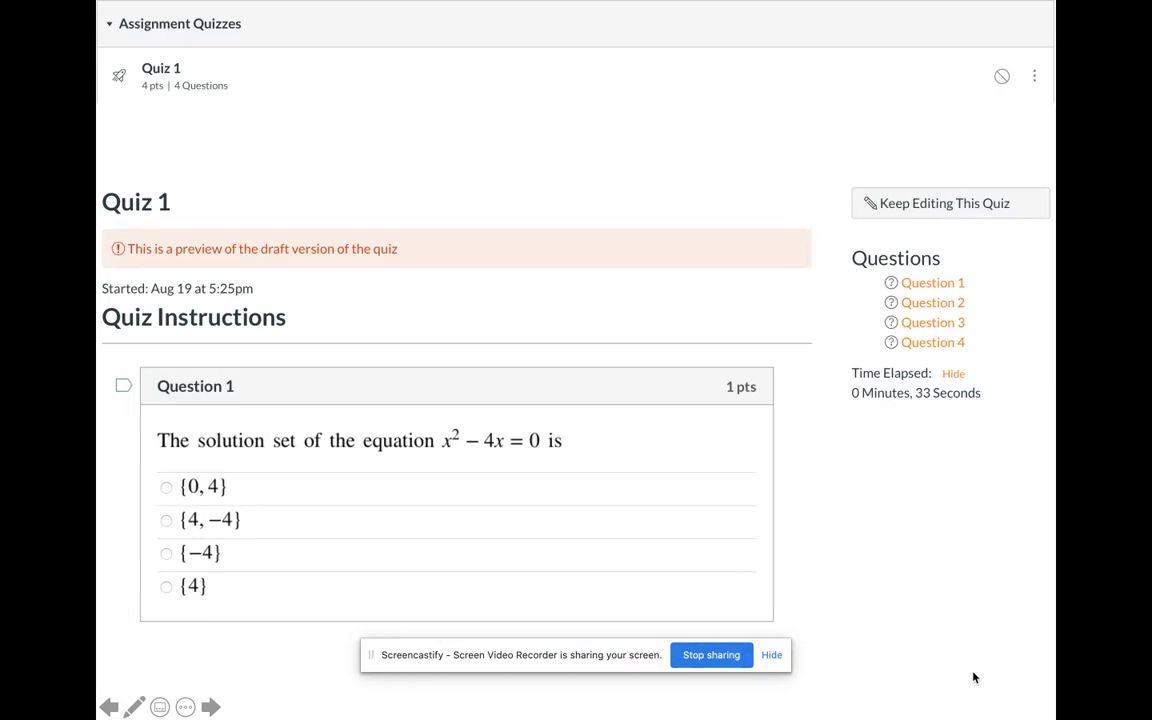
key("Right")
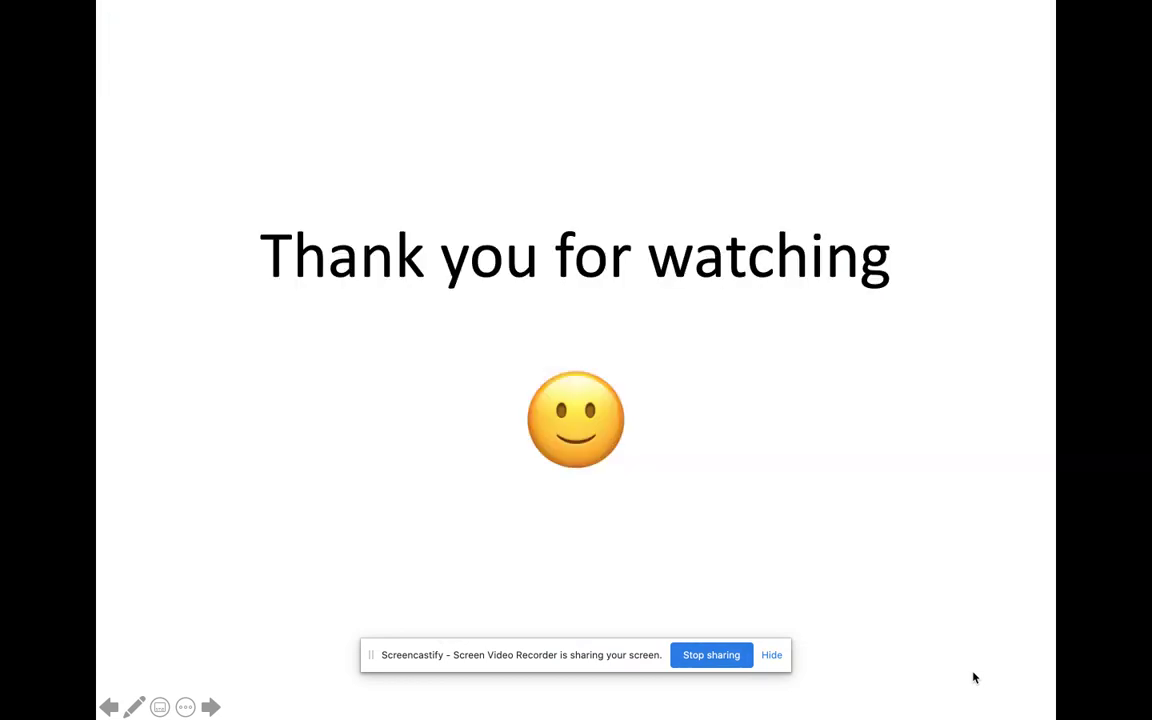